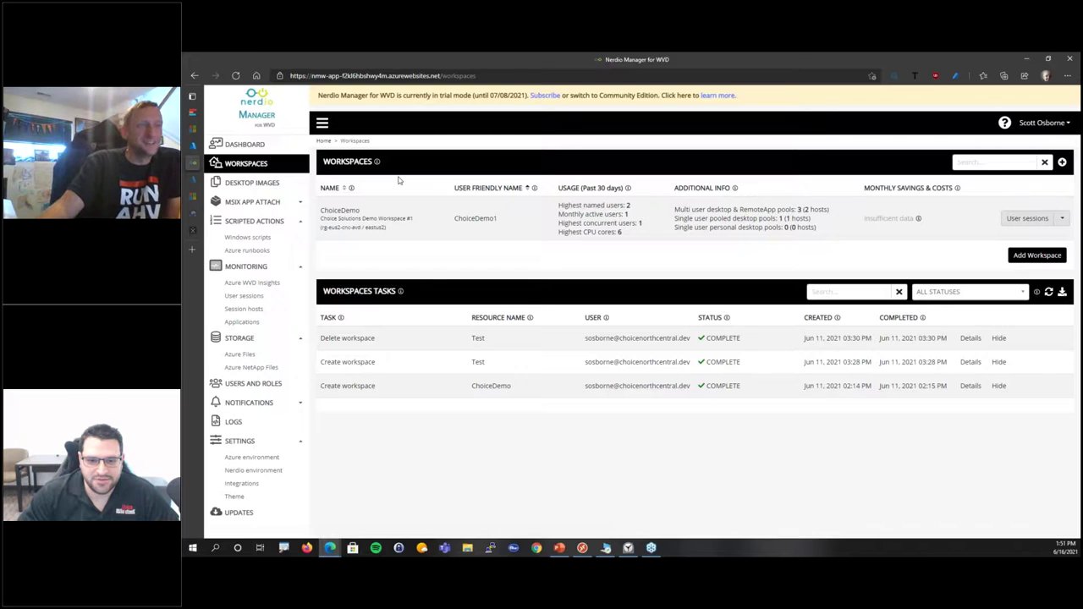
- Open the ChoiceDemo workspace and review the auto-scale, image and monthly savings details of its multi-session dynamic host pool
{"action": "left_click", "coordinate": [343, 209]}
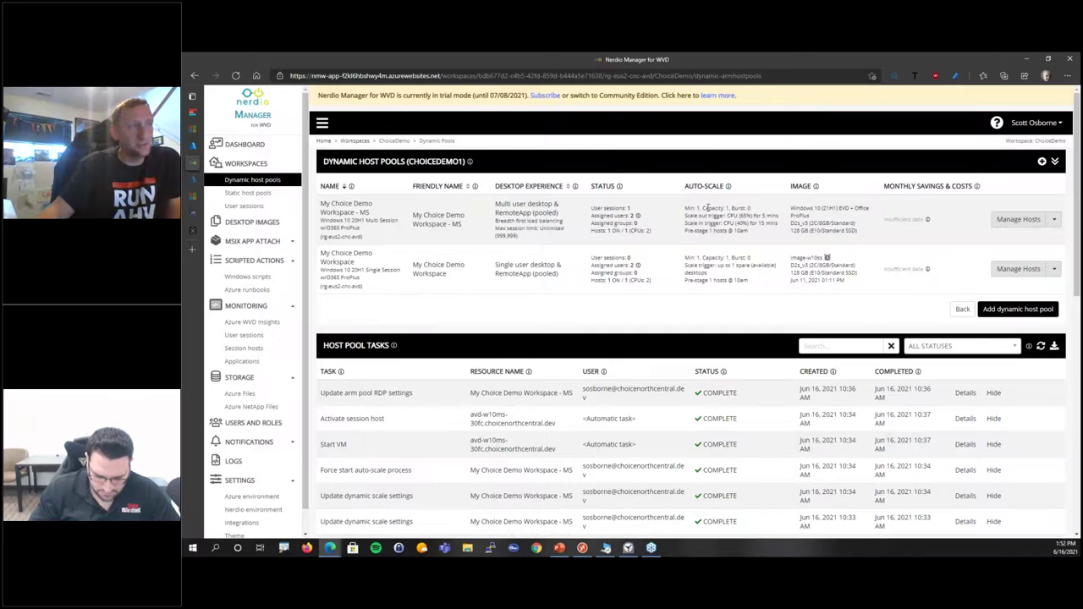
{"action": "left_click_drag", "start_coordinate": [737, 209], "coordinate": [745, 230]}
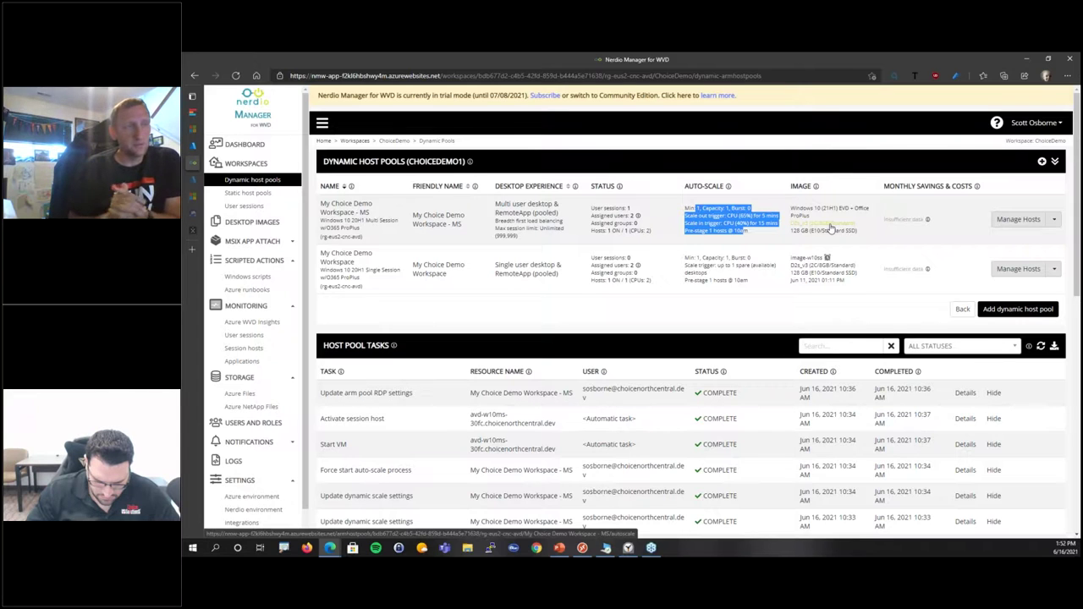
{"action": "left_click", "coordinate": [928, 221]}
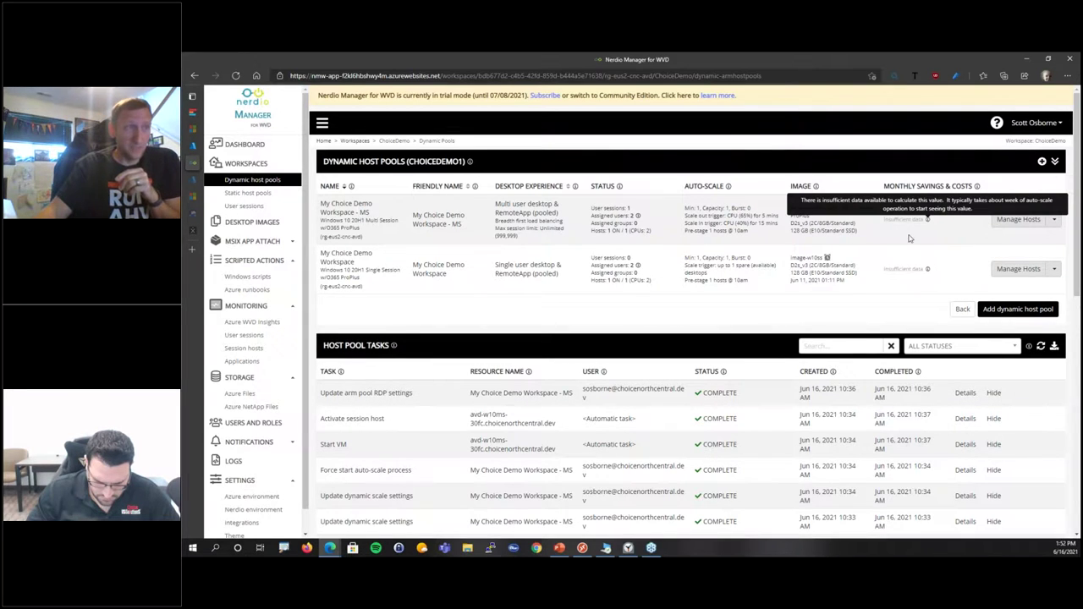
- Open the auto-scale configuration of the My Choice Demo Workspace - MS host pool and check the active host options, choosing WVD agent Available
{"action": "left_click", "coordinate": [1054, 220]}
{"action": "mouse_move", "coordinate": [1031, 254]}
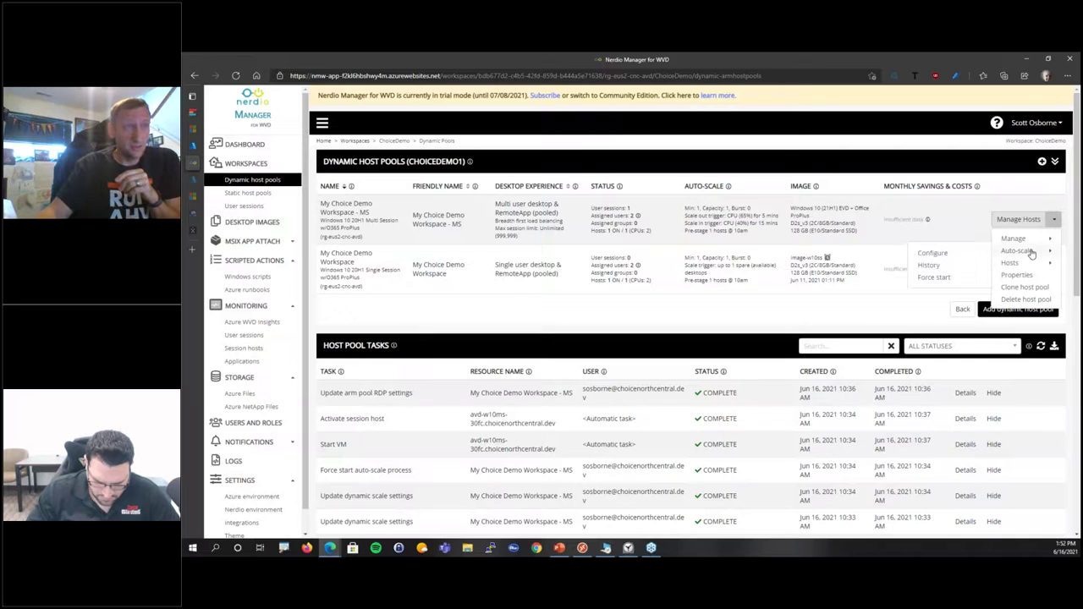
{"action": "left_click", "coordinate": [934, 253]}
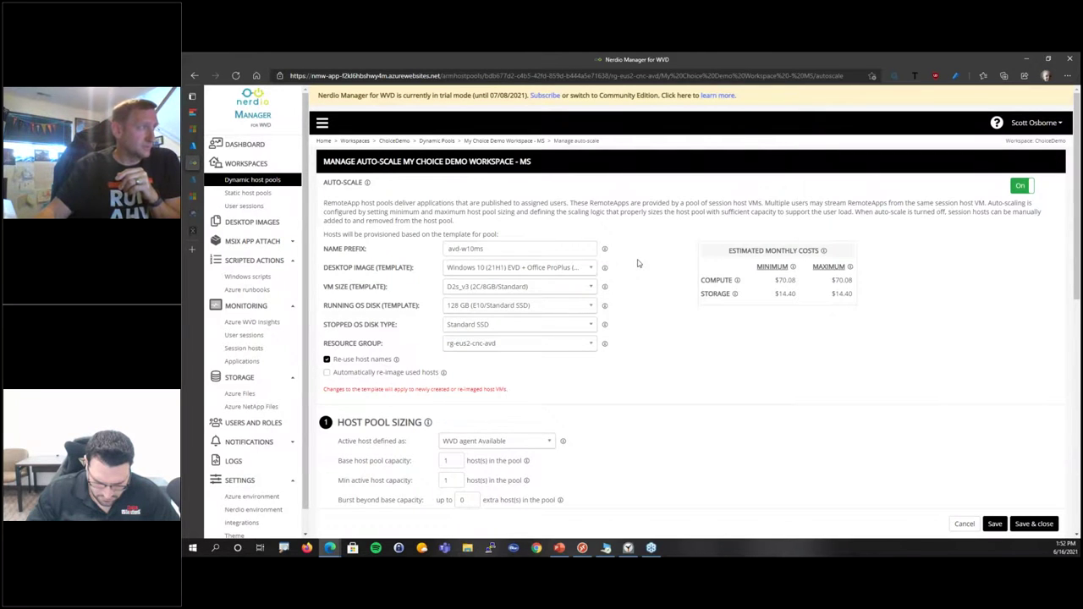
{"action": "scroll", "coordinate": [639, 263], "scroll_direction": "down", "scroll_amount": 2}
{"action": "scroll", "coordinate": [475, 265], "scroll_direction": "down", "scroll_amount": 5}
{"action": "scroll", "coordinate": [475, 265], "scroll_direction": "up", "scroll_amount": 4}
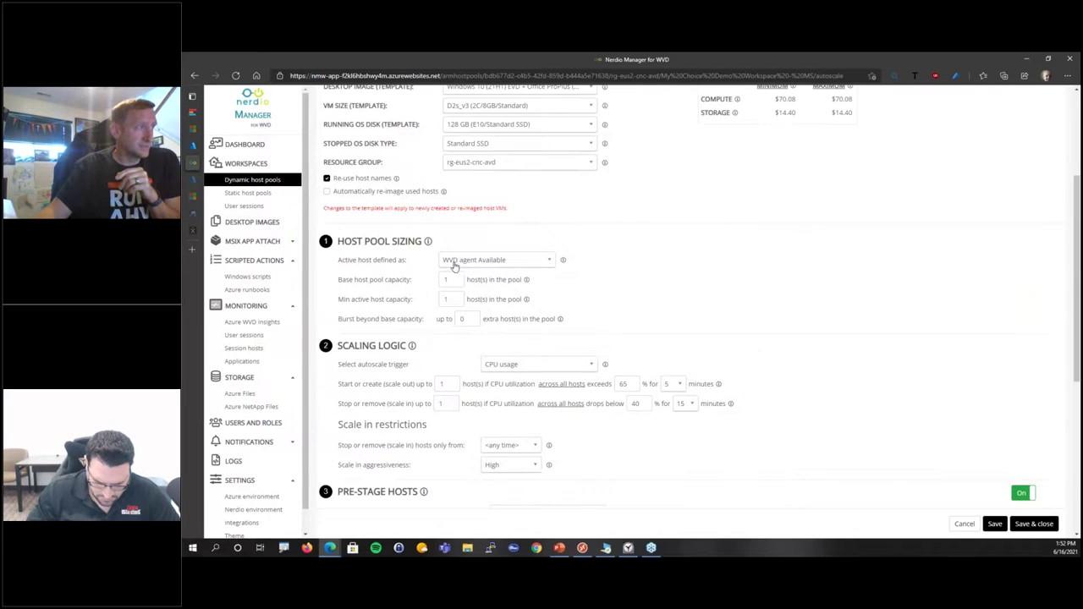
{"action": "left_click", "coordinate": [474, 262]}
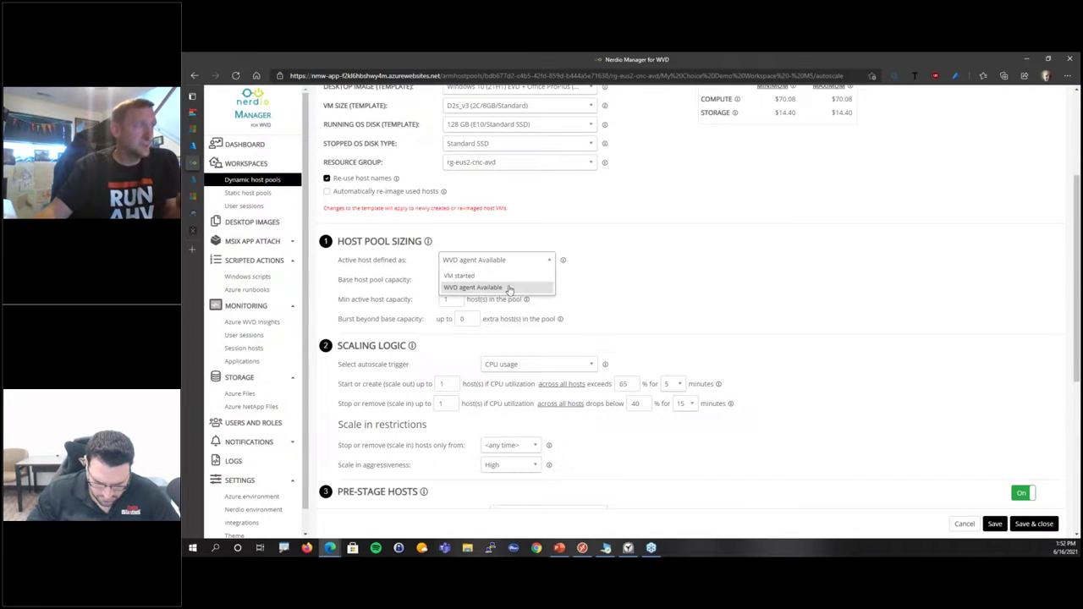
{"action": "left_click", "coordinate": [467, 287]}
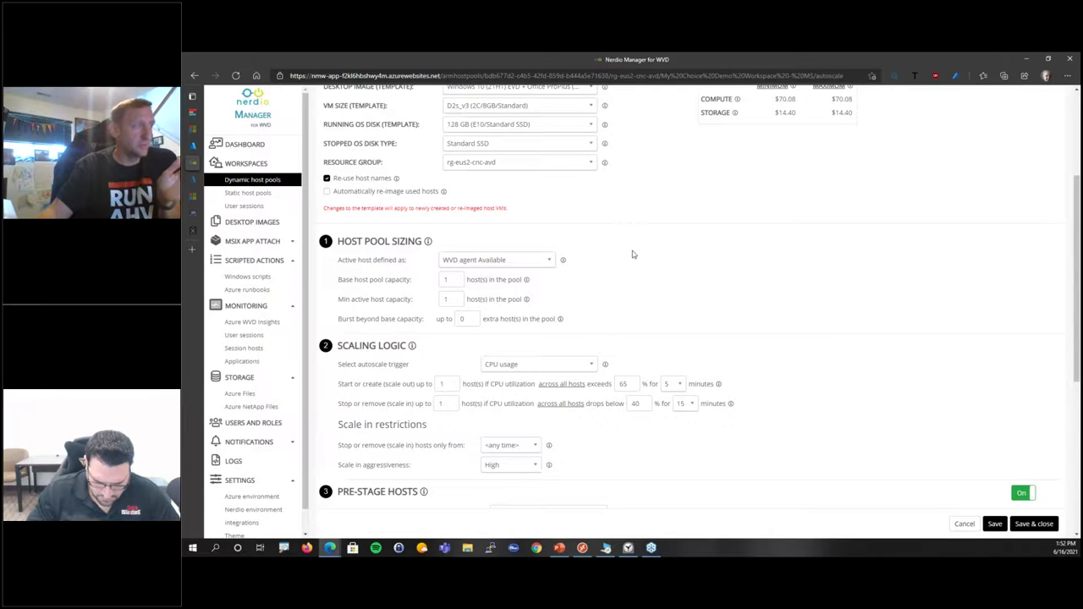
- Review the scaling logic, pre-stage hosts, messaging and auto-heal settings, and return to the dynamic host pools without saving
{"action": "scroll", "coordinate": [632, 254], "scroll_direction": "down", "scroll_amount": 2}
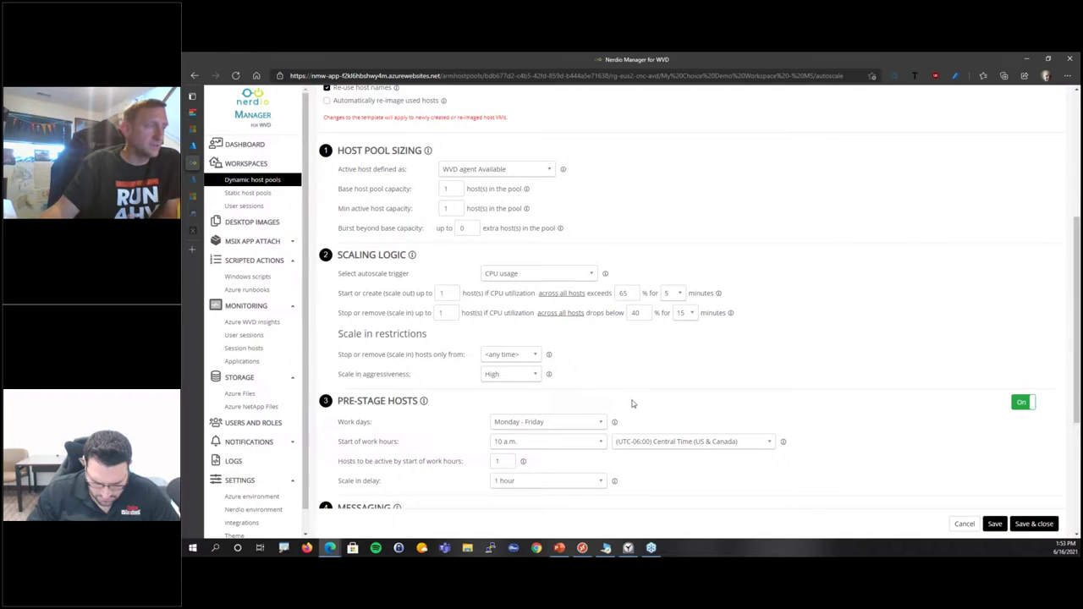
{"action": "scroll", "coordinate": [633, 403], "scroll_direction": "down", "scroll_amount": 1}
{"action": "scroll", "coordinate": [632, 404], "scroll_direction": "down", "scroll_amount": 3}
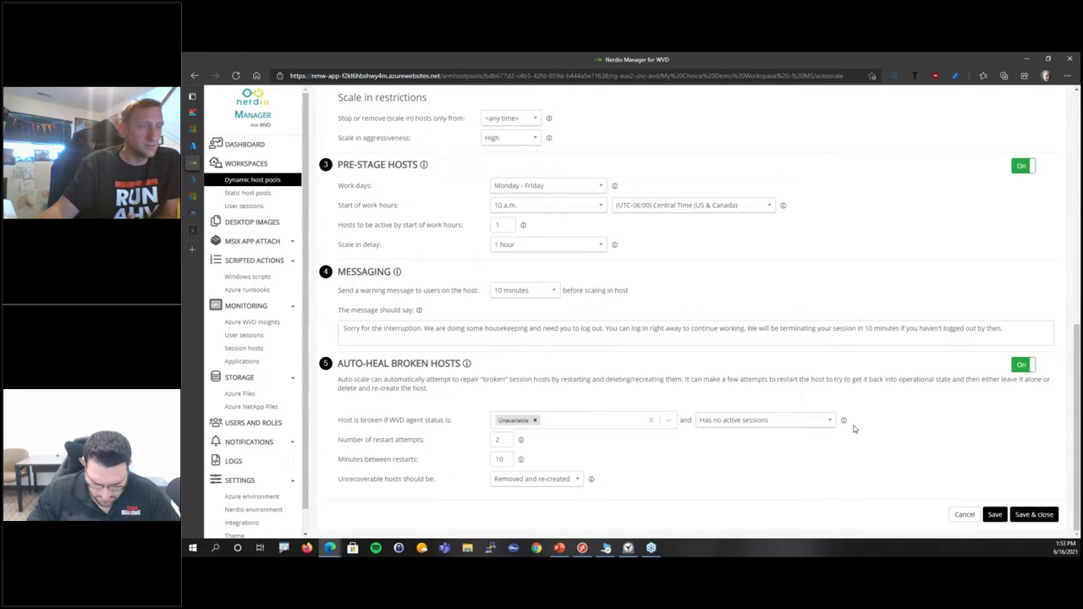
{"action": "scroll", "coordinate": [854, 429], "scroll_direction": "up", "scroll_amount": 4}
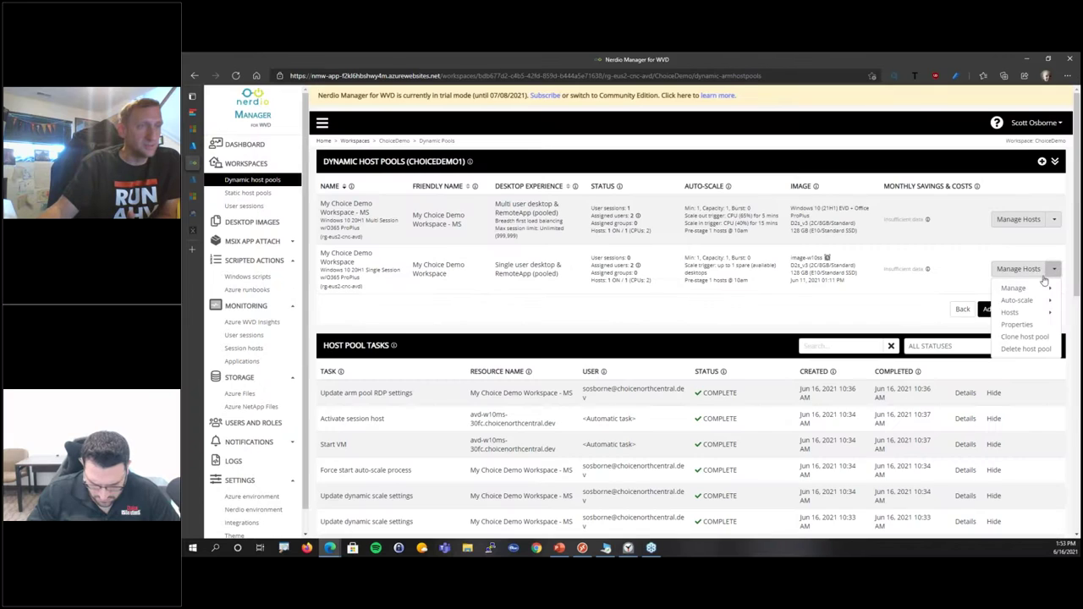
- View the application groups of the single-session My Choice Demo Workspace host pool and close them without changes
{"action": "mouse_move", "coordinate": [1016, 301]}
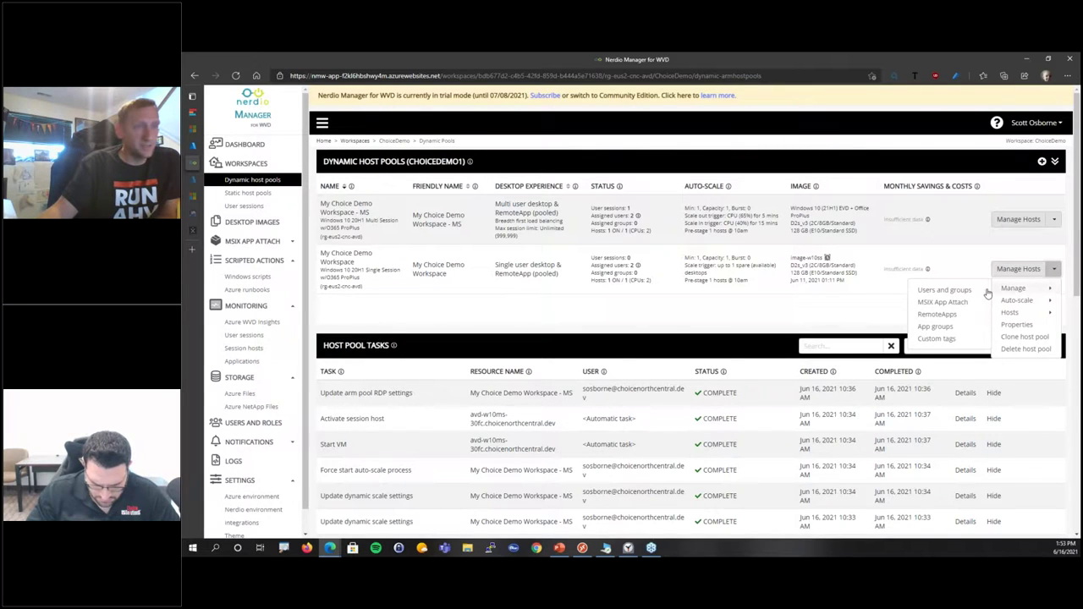
{"action": "left_click", "coordinate": [936, 327]}
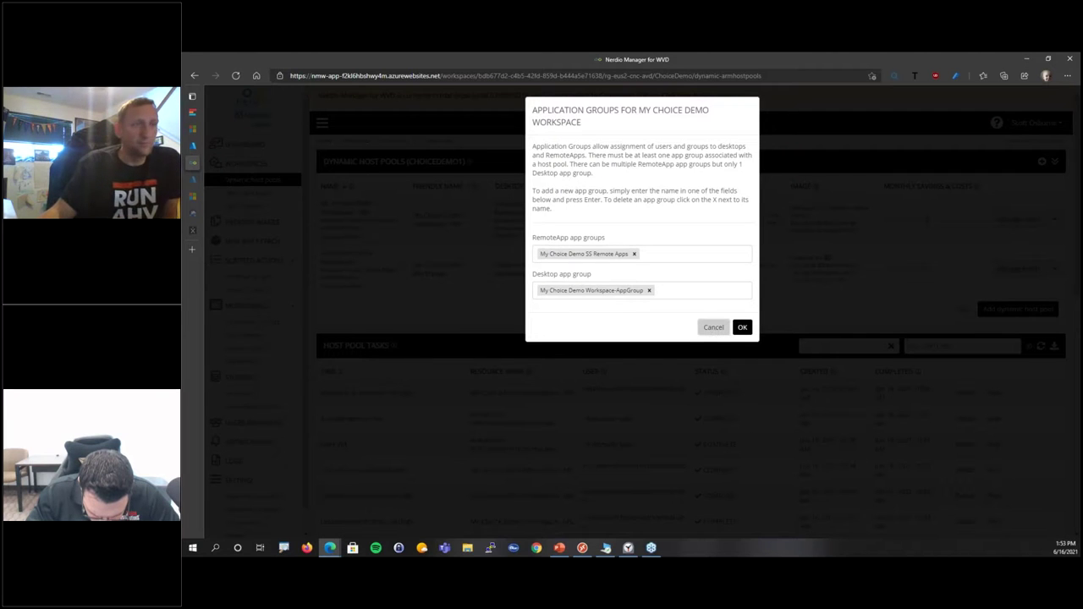
{"action": "left_click", "coordinate": [714, 328]}
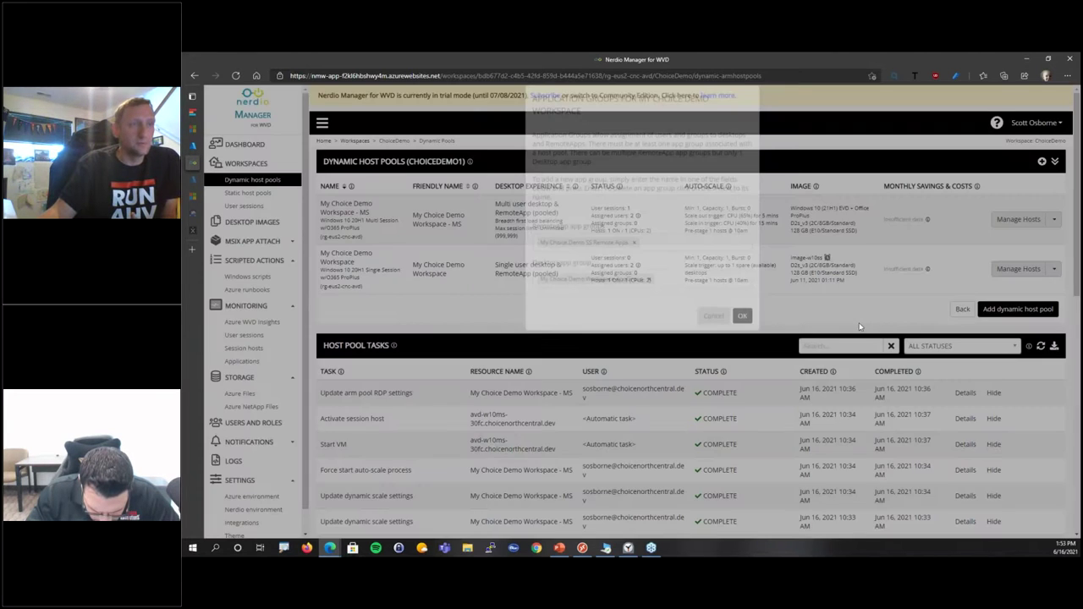
- Open the properties of the My Choice Demo Workspace host pool and review its Custom RDP and VM Deployment options
{"action": "left_click", "coordinate": [1053, 268]}
{"action": "left_click", "coordinate": [899, 265]}
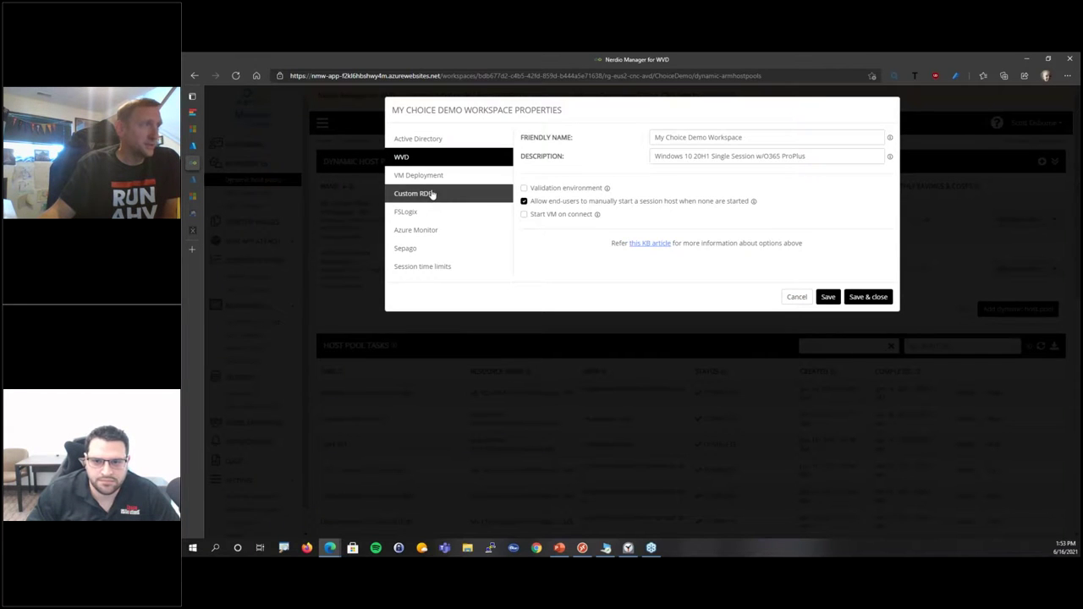
{"action": "left_click", "coordinate": [418, 176]}
{"action": "left_click", "coordinate": [415, 194]}
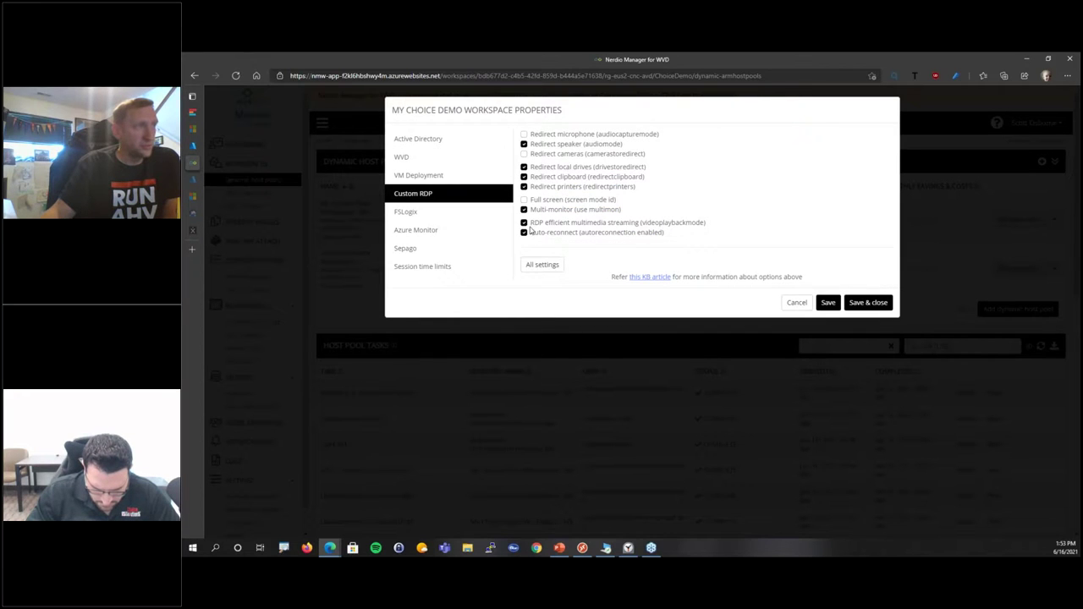
{"action": "left_click", "coordinate": [427, 178]}
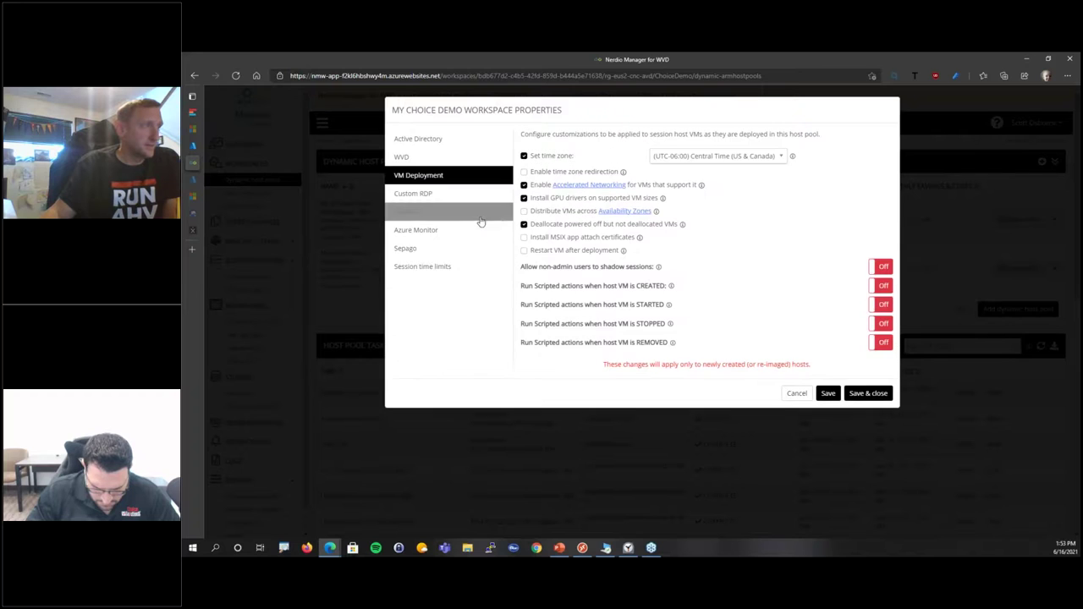
{"action": "left_click", "coordinate": [524, 185]}
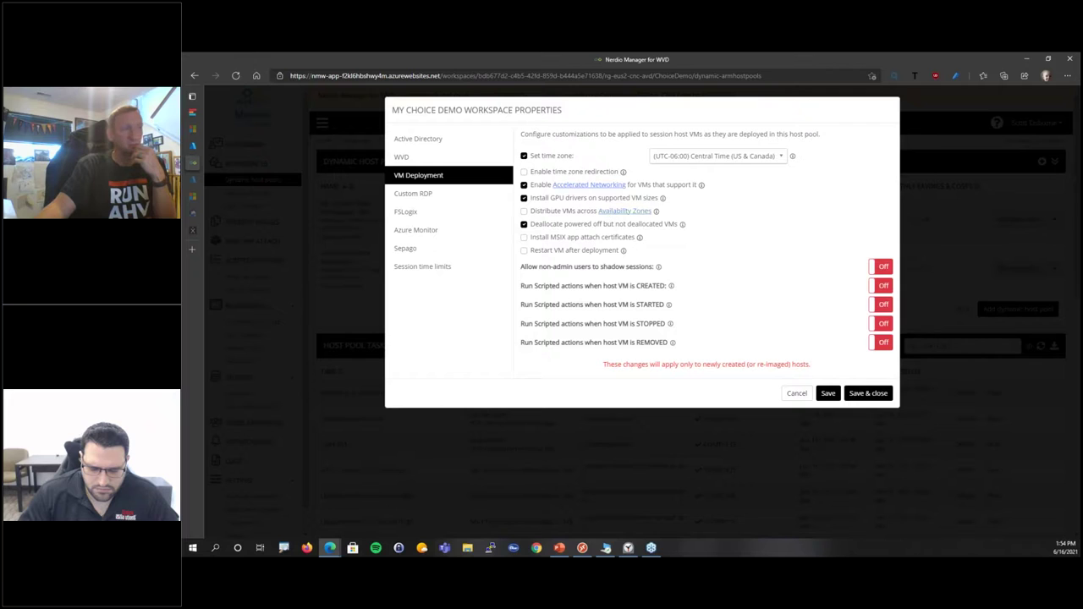
- Review the host pool's FSLogix and Azure Monitor settings, and close the properties without saving
{"action": "left_click", "coordinate": [419, 211]}
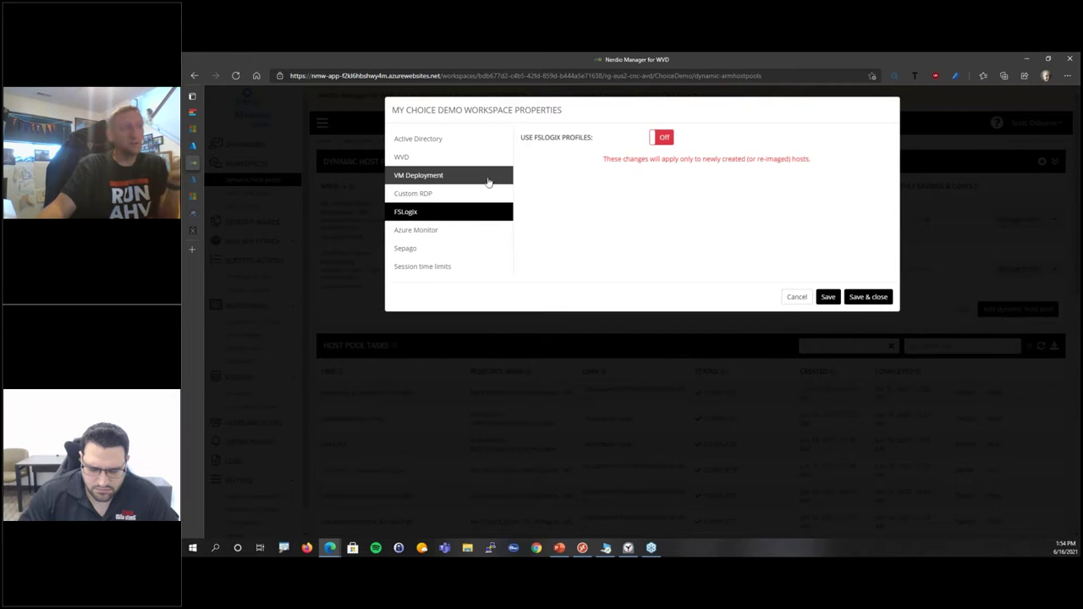
{"action": "left_click", "coordinate": [423, 231]}
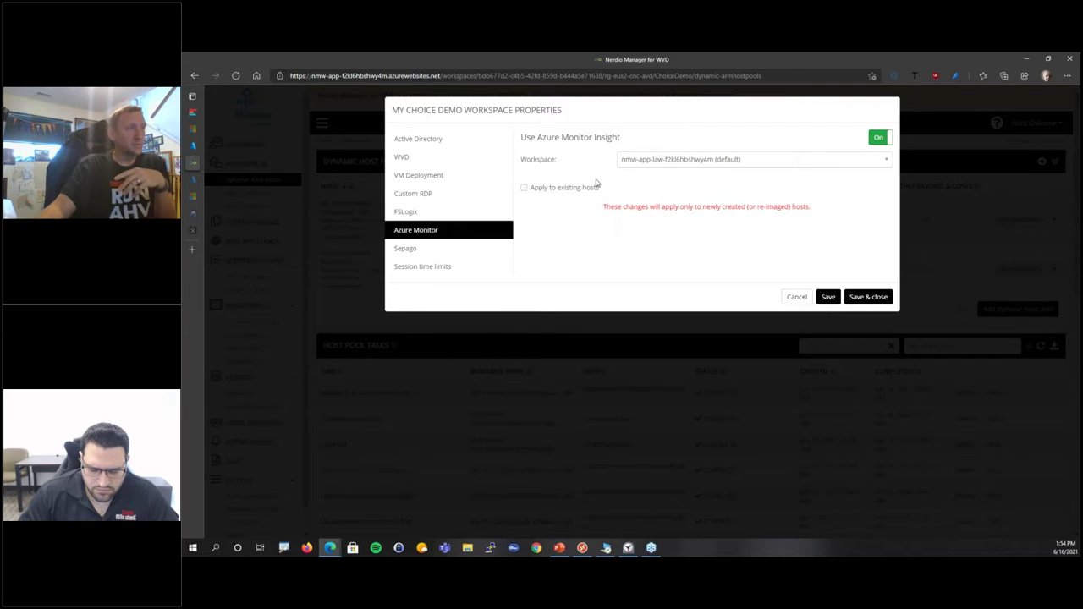
{"action": "left_click", "coordinate": [797, 298]}
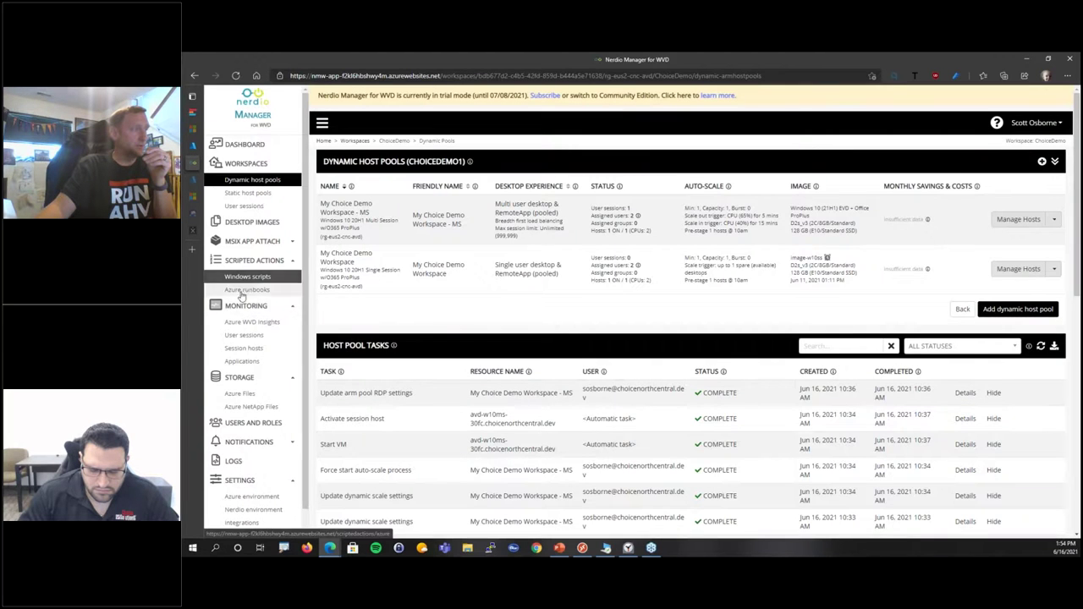
- Open the Windows scripts under scripted actions and look through the available scripts
{"action": "left_click", "coordinate": [250, 282]}
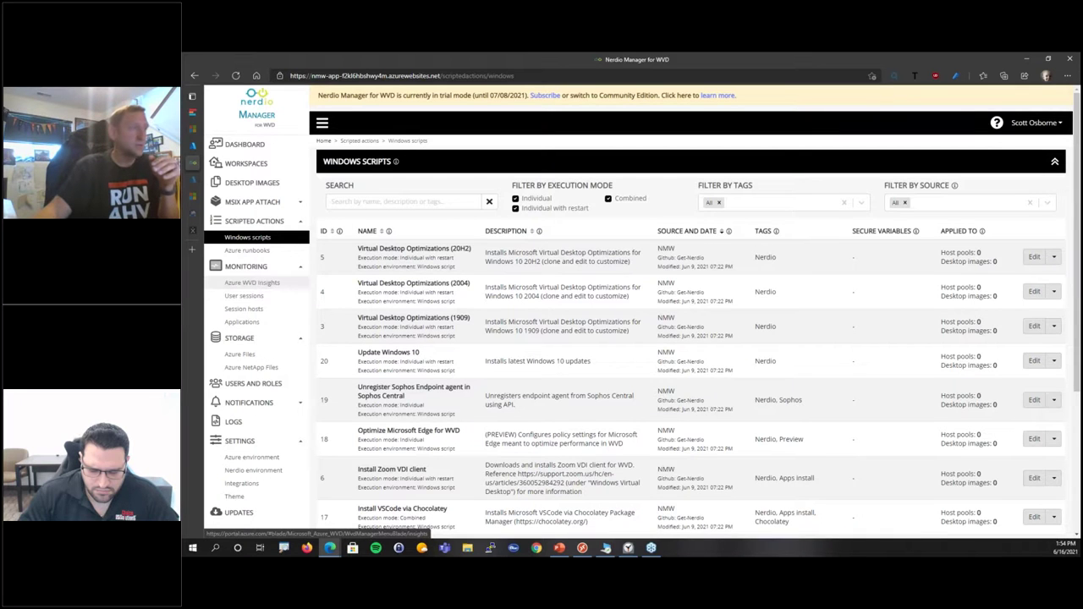
{"action": "scroll", "coordinate": [423, 261], "scroll_direction": "down", "scroll_amount": 4}
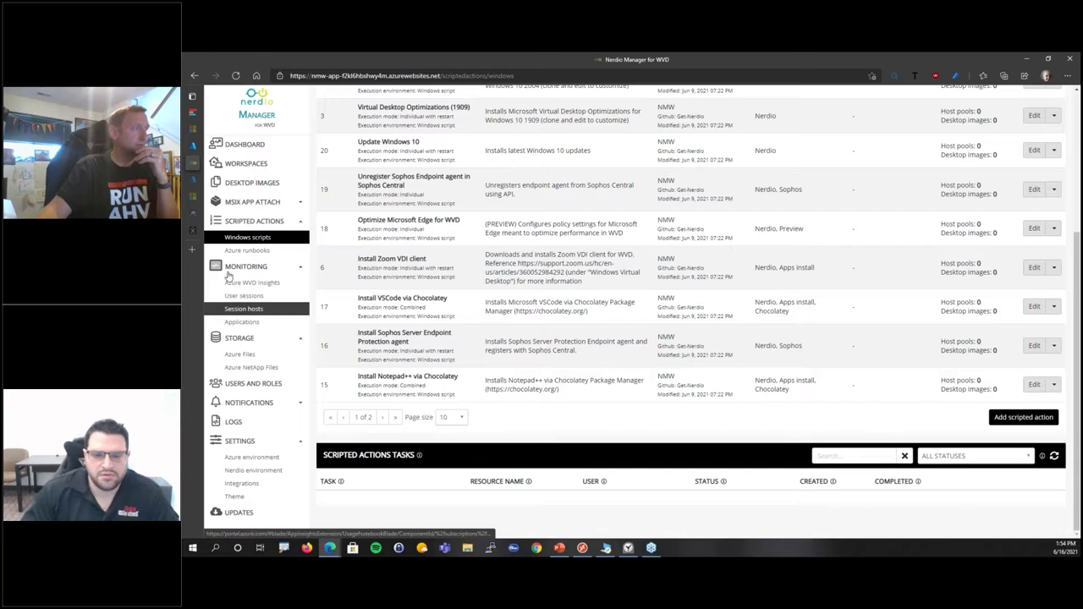
- Open the user sessions monitoring workbook in the Azure portal and review its login, session duration and network latency charts
{"action": "left_click", "coordinate": [244, 295]}
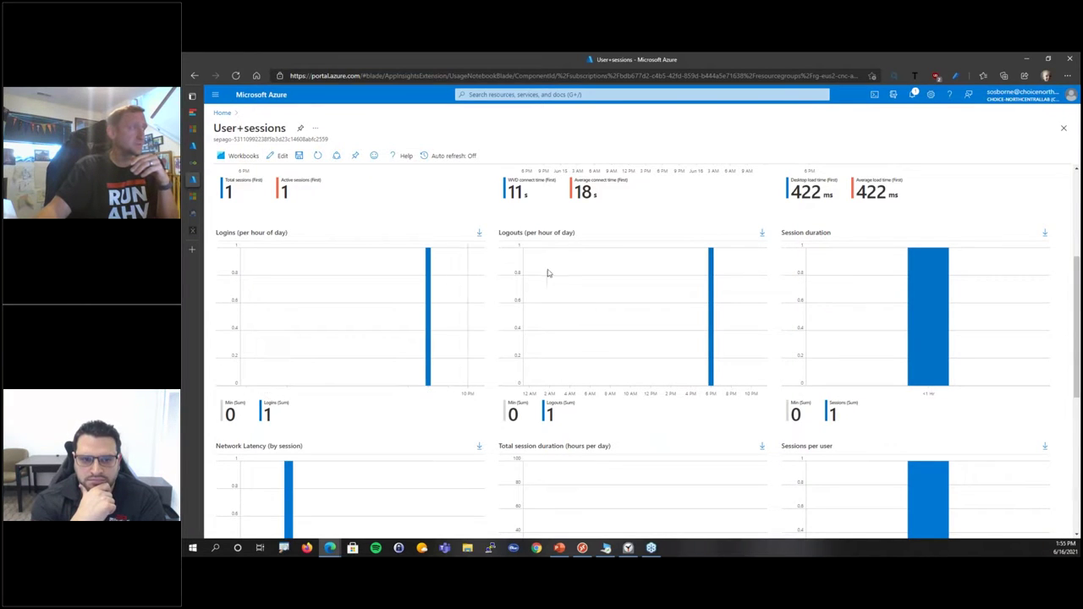
{"action": "scroll", "coordinate": [740, 295], "scroll_direction": "down", "scroll_amount": 3}
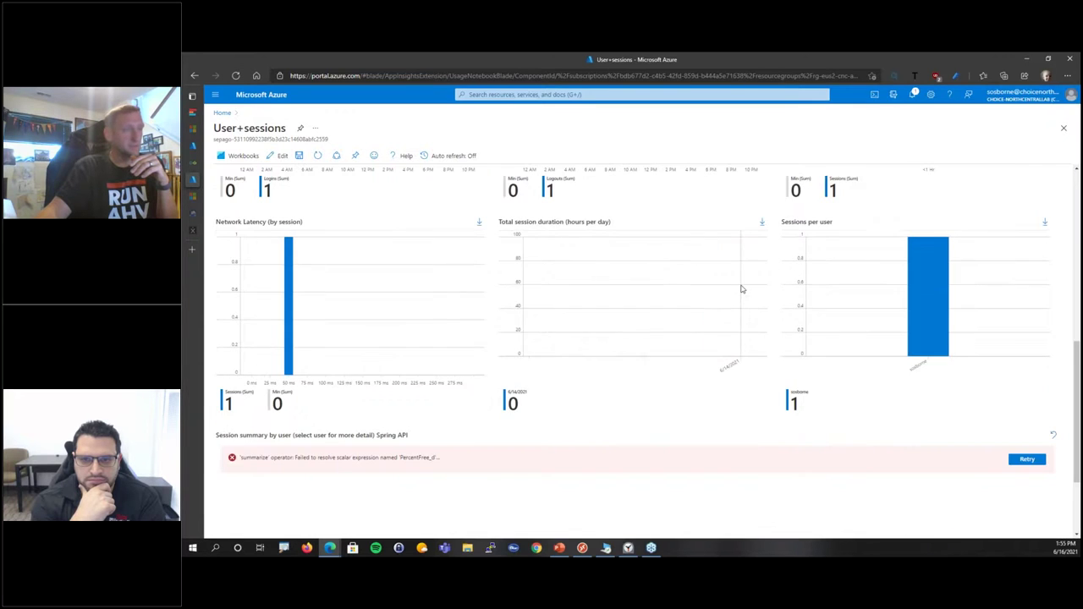
{"action": "scroll", "coordinate": [736, 280], "scroll_direction": "up", "scroll_amount": 3}
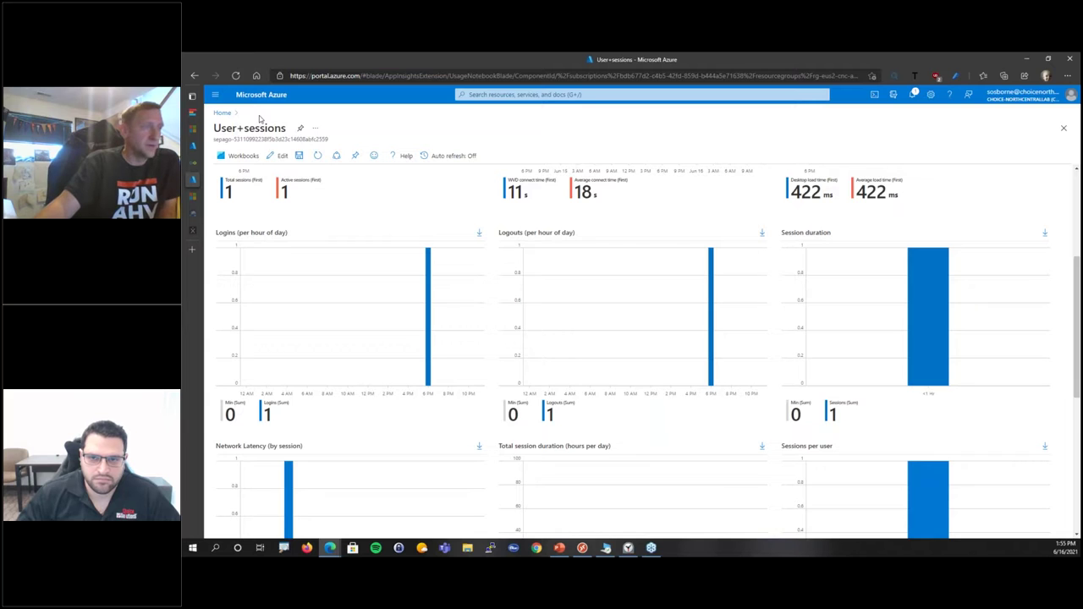
- Switch back to Nerdio Manager, open the Azure Files shares and view the management options for the fslogix share
{"action": "mouse_move", "coordinate": [198, 165]}
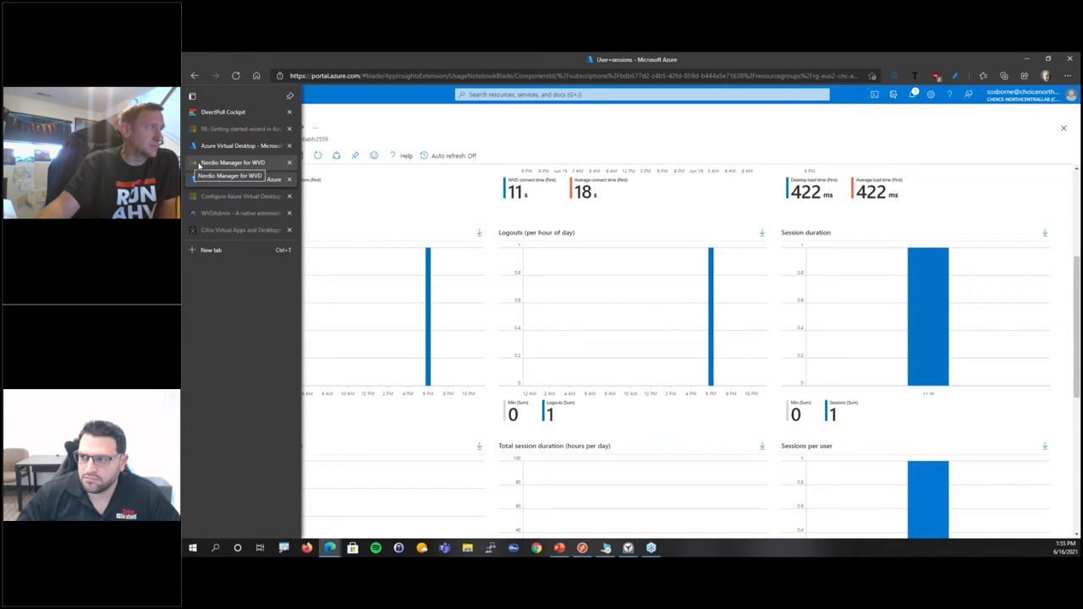
{"action": "left_click", "coordinate": [204, 163]}
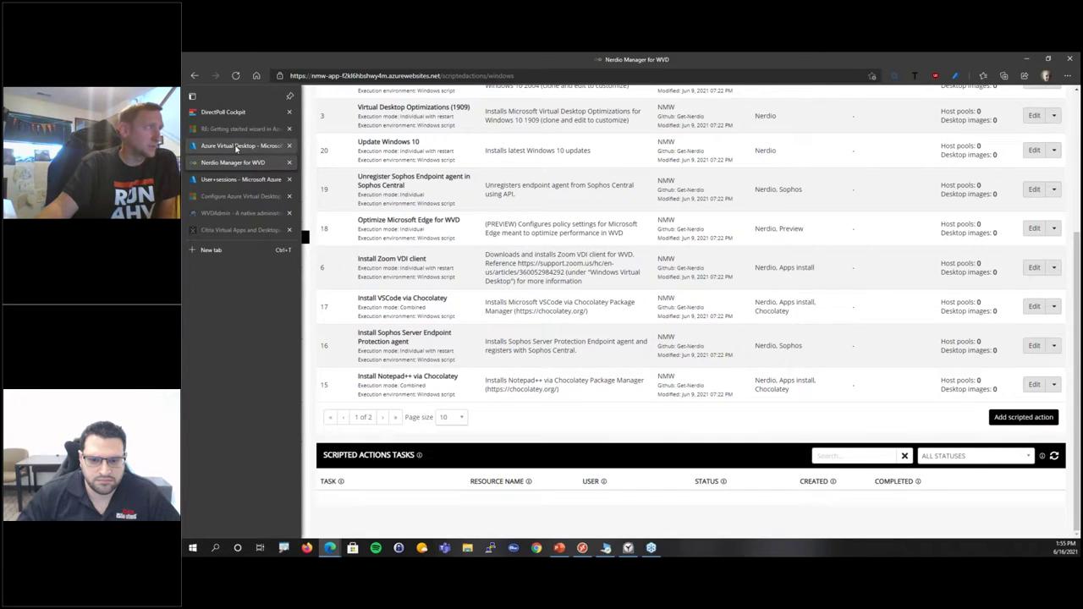
{"action": "left_click", "coordinate": [237, 148]}
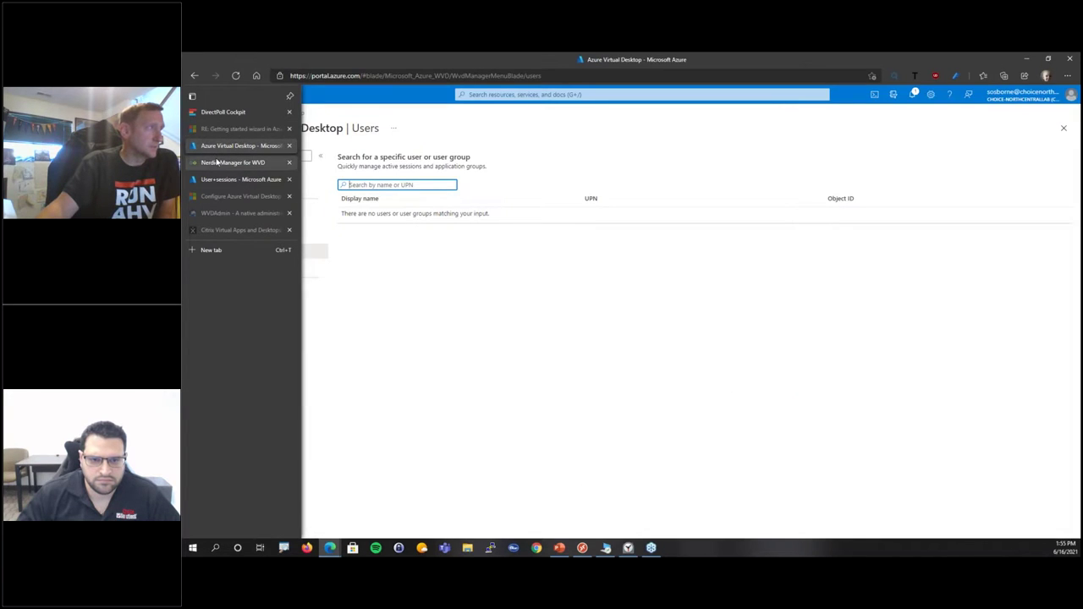
{"action": "left_click", "coordinate": [218, 161]}
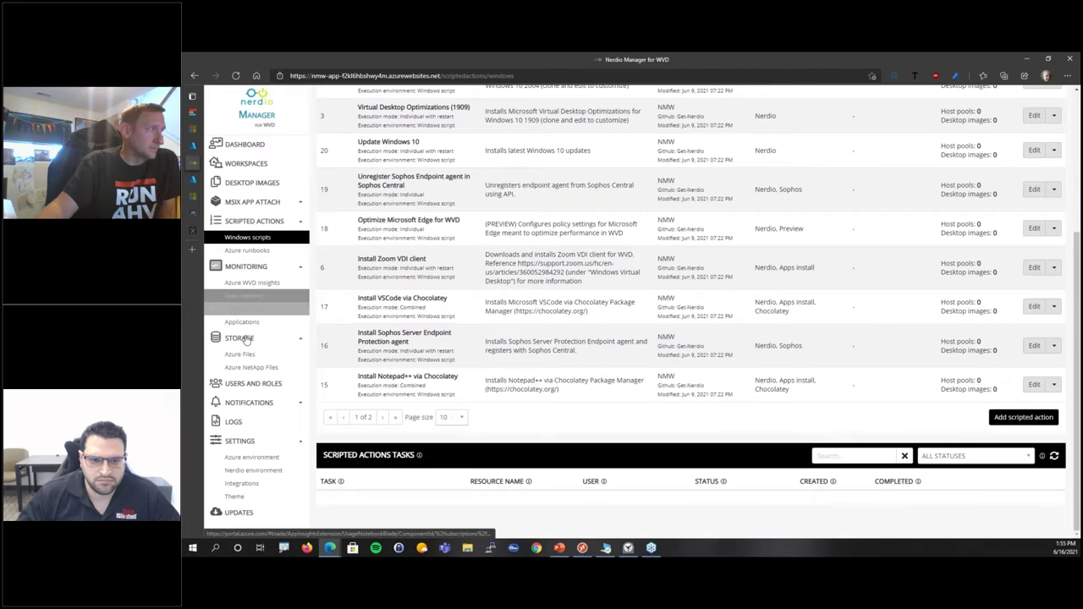
{"action": "left_click", "coordinate": [239, 354]}
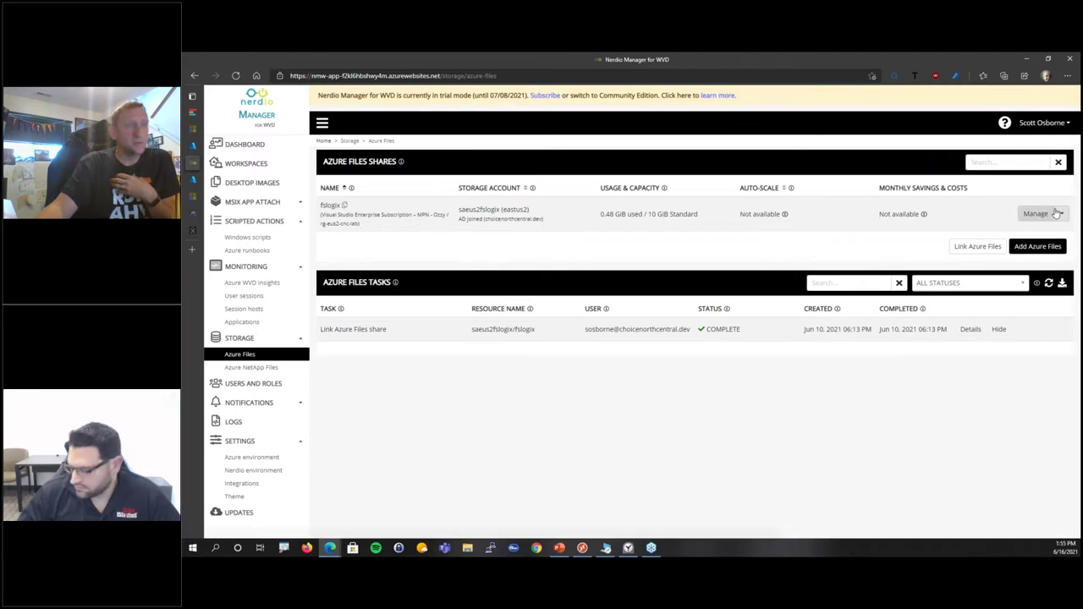
{"action": "left_click", "coordinate": [1046, 213]}
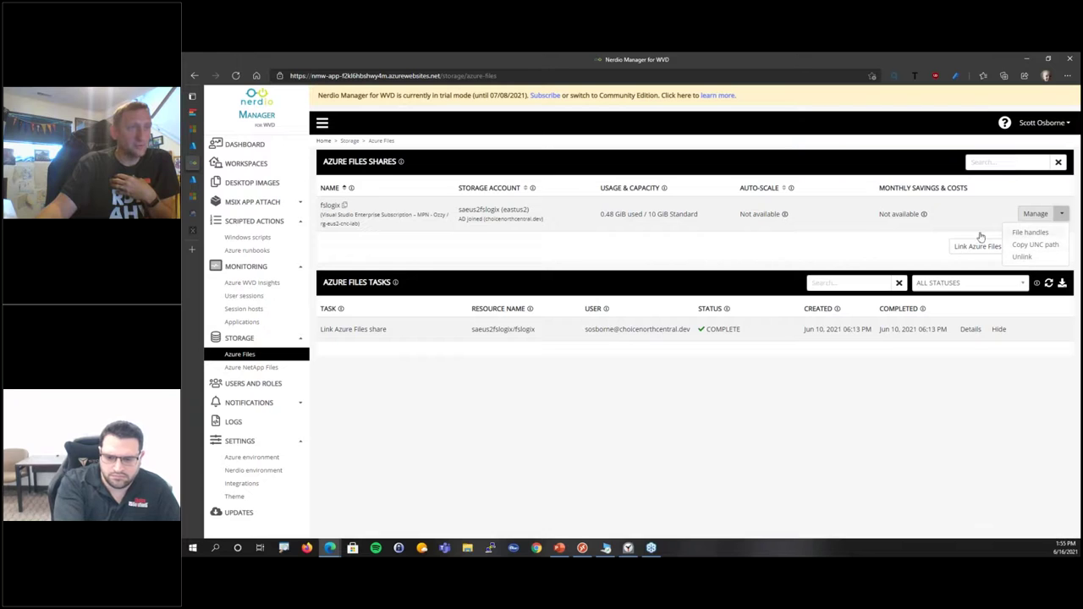
{"action": "left_click", "coordinate": [1012, 252]}
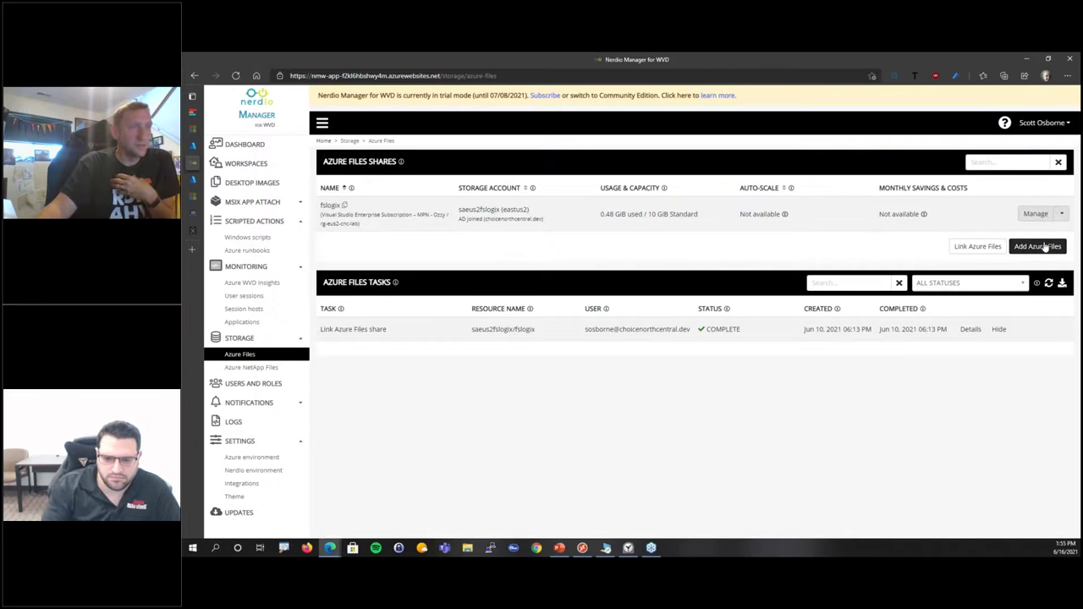
- Open the form for creating an Azure Files share, review its options and cancel it
{"action": "left_click", "coordinate": [1039, 248]}
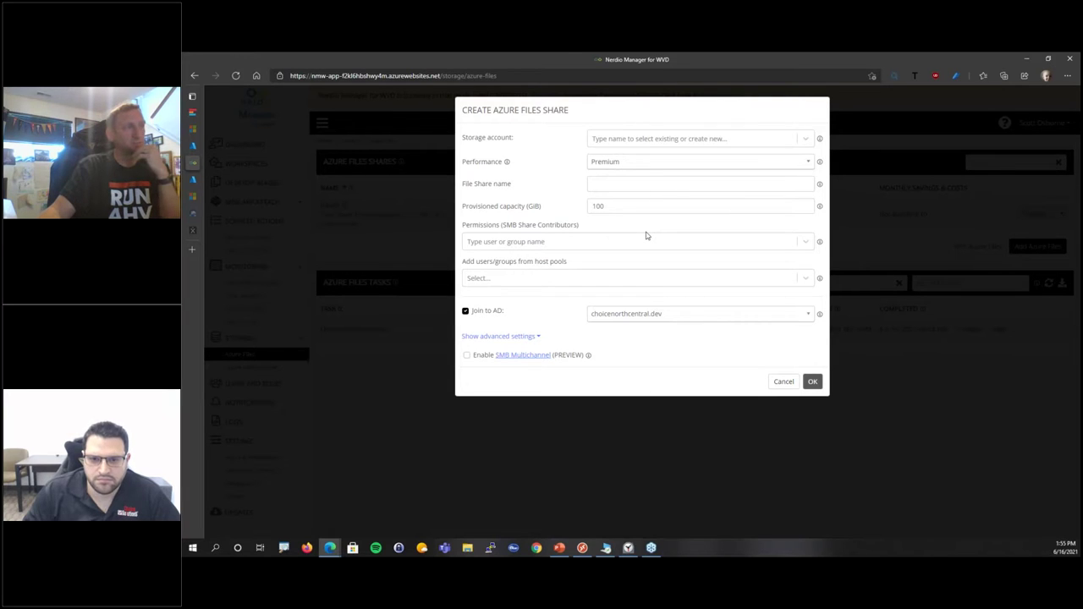
{"action": "left_click", "coordinate": [783, 383]}
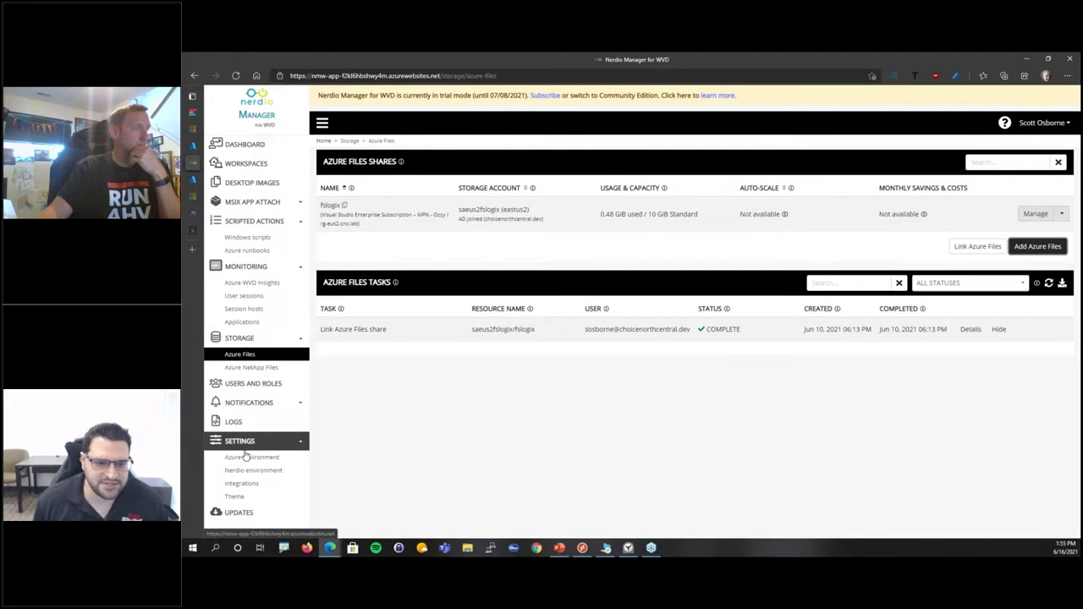
- Open the integrations settings and review the configured integrations
{"action": "left_click", "coordinate": [243, 486]}
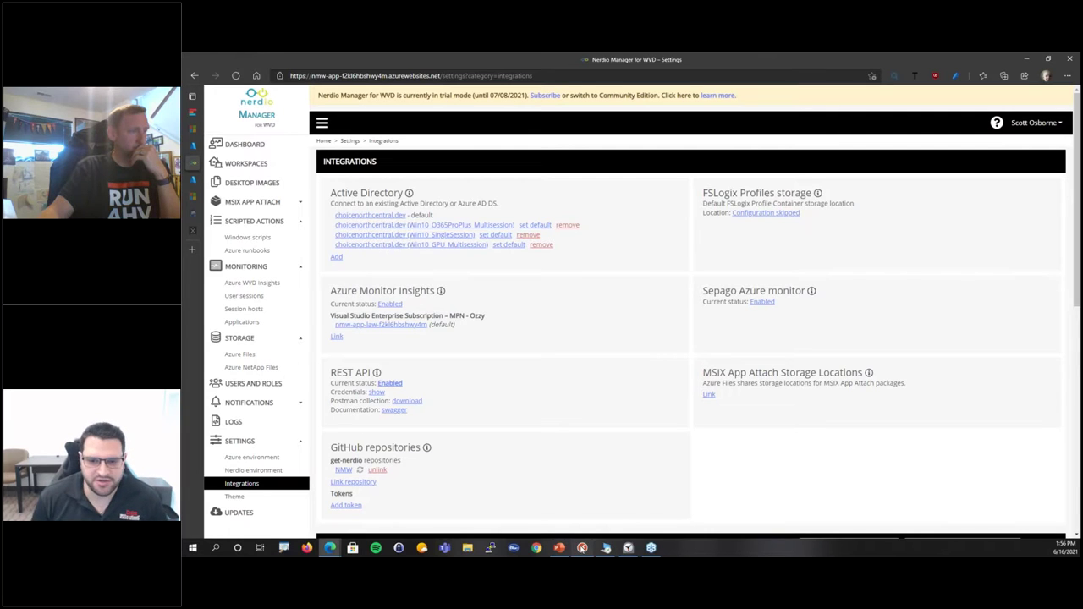
- Switch to the PowerPoint webinar deck, present from the Demo Time slide, advance to the AVD + Nerdio Licensing slide and end the show
{"action": "mouse_move", "coordinate": [567, 554]}
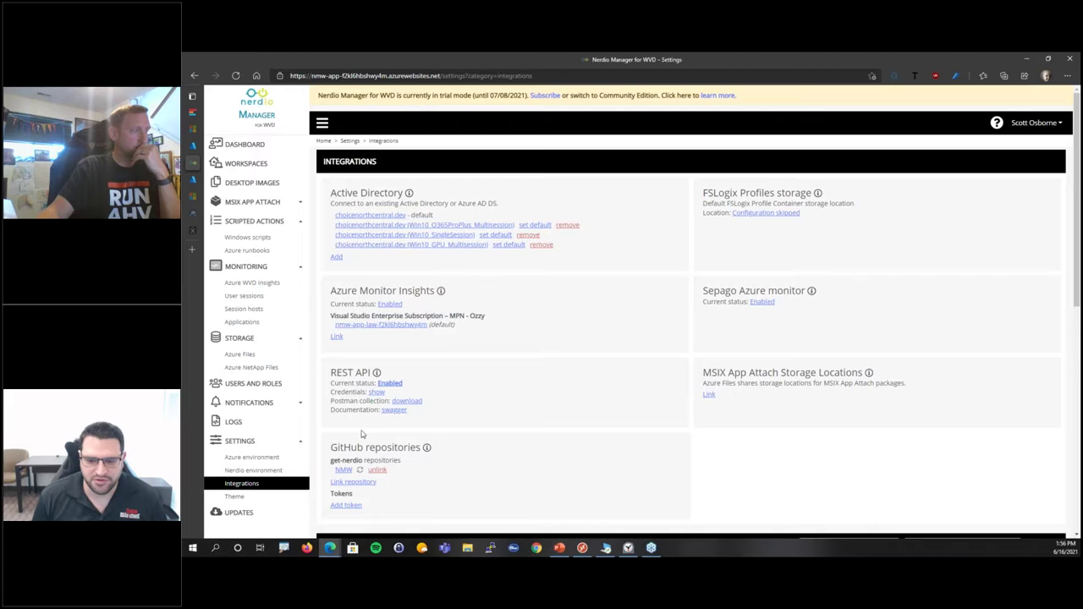
{"action": "left_click", "coordinate": [559, 548]}
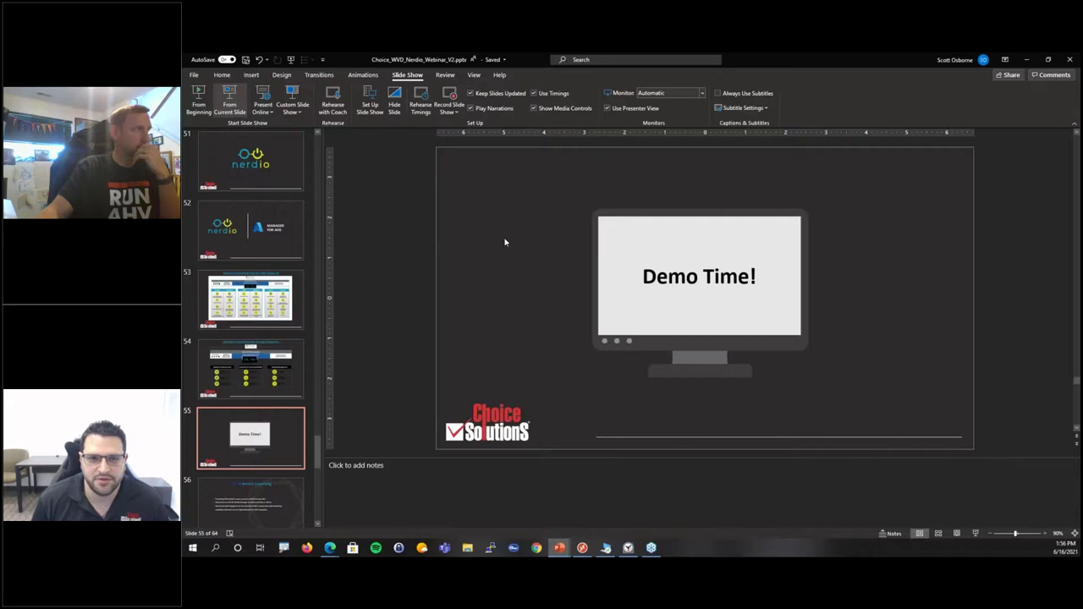
{"action": "key", "text": "shift+F5"}
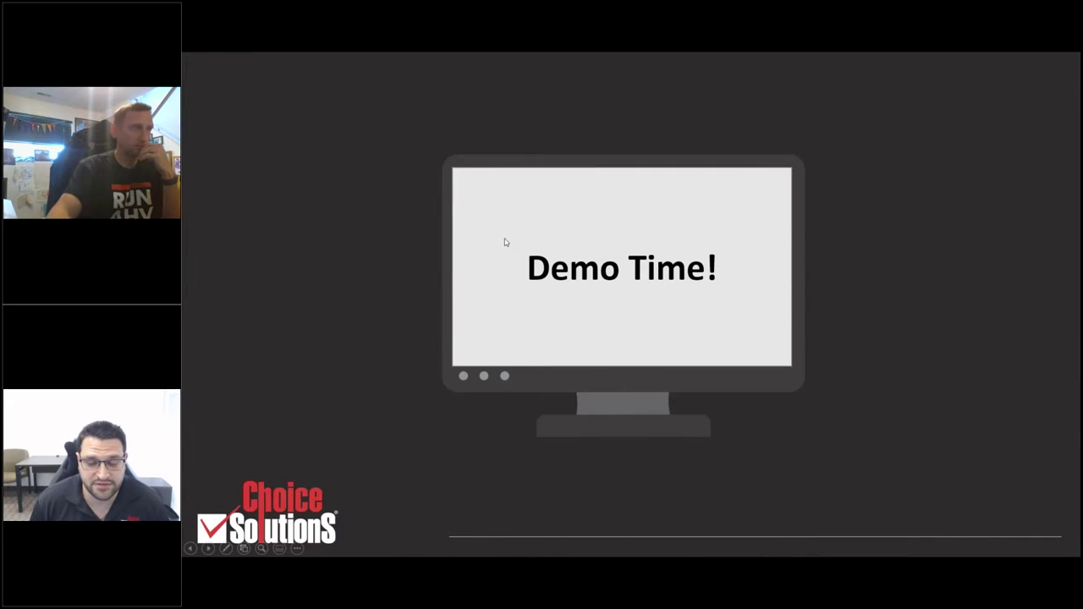
{"action": "left_click", "coordinate": [505, 242]}
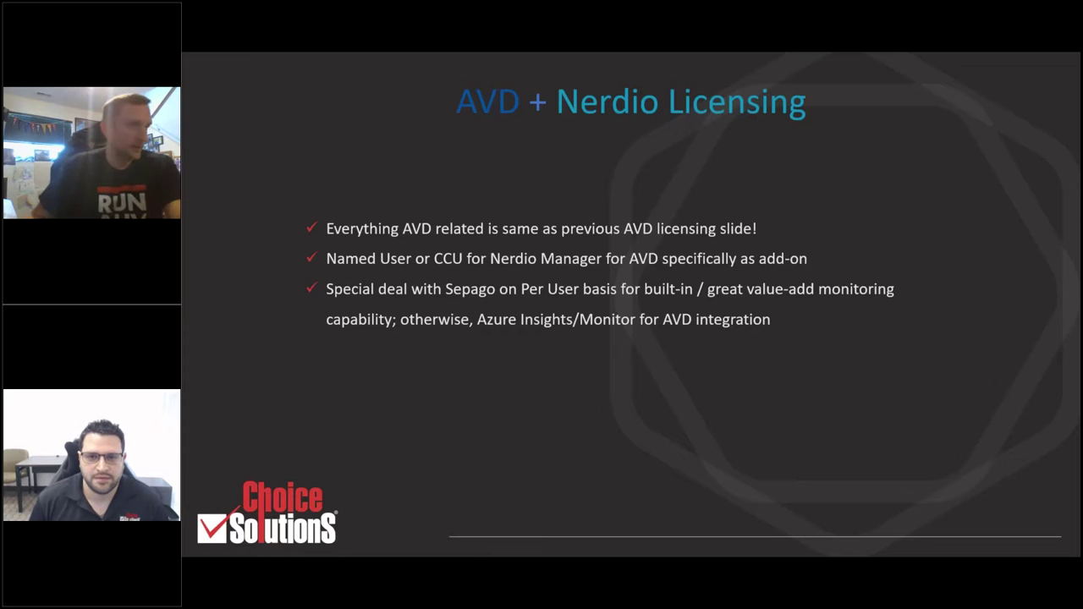
{"action": "key", "text": "Escape"}
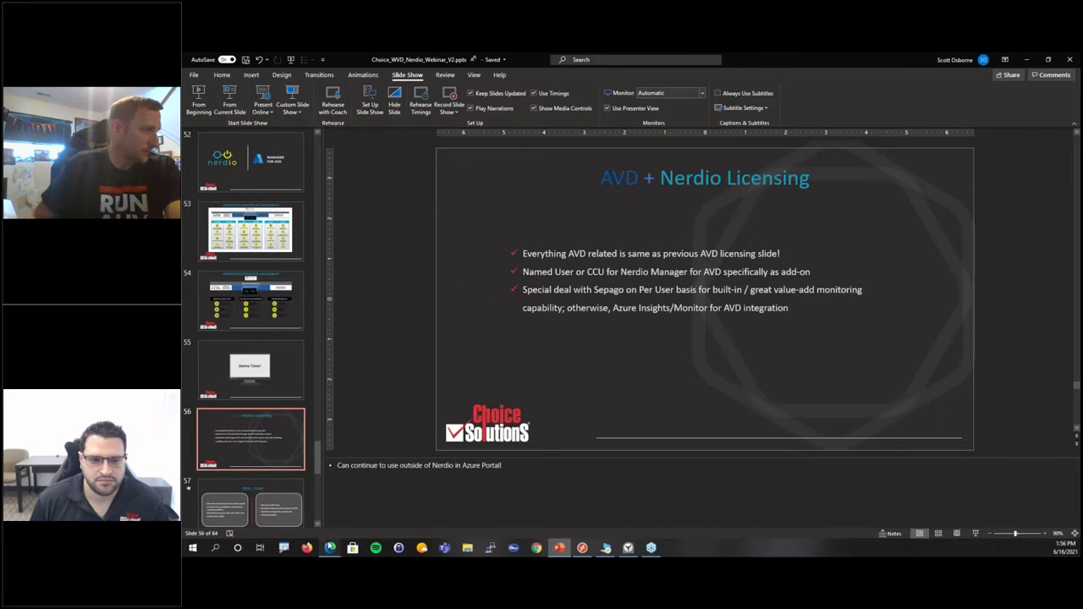
- Switch back to Nerdio Manager, open the REST API's Swagger documentation and expand the GET /api/v1/test endpoint
{"action": "mouse_move", "coordinate": [330, 548]}
{"action": "left_click", "coordinate": [411, 514]}
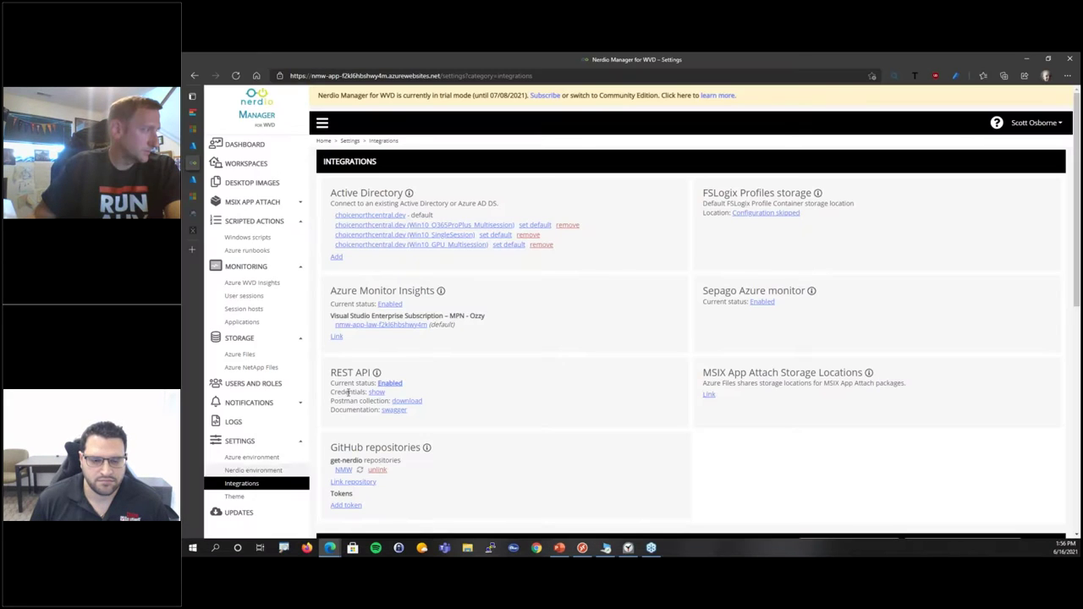
{"action": "left_click", "coordinate": [401, 416]}
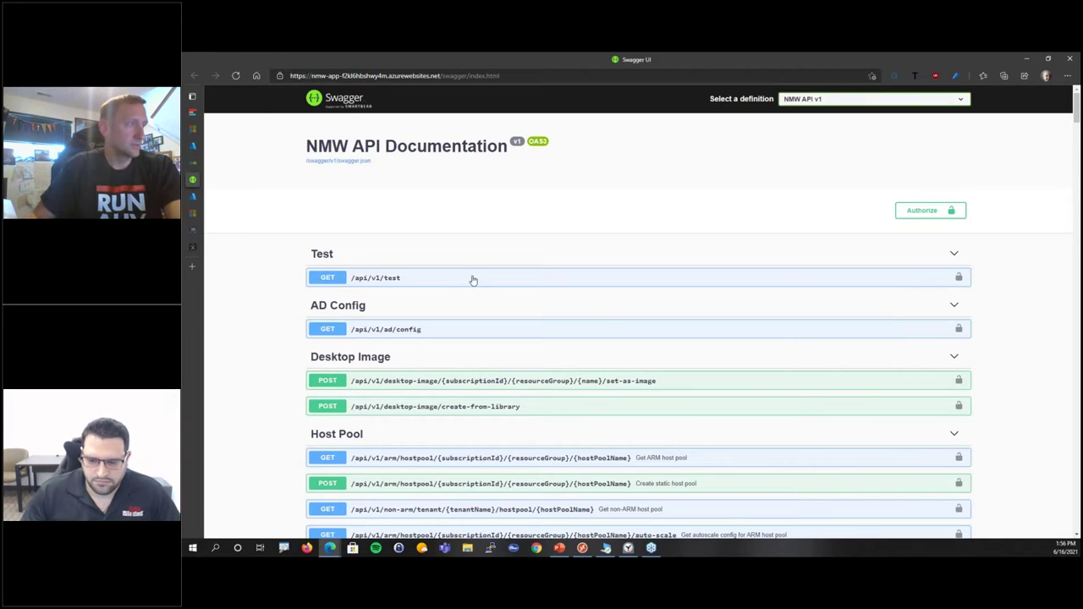
{"action": "left_click", "coordinate": [473, 280]}
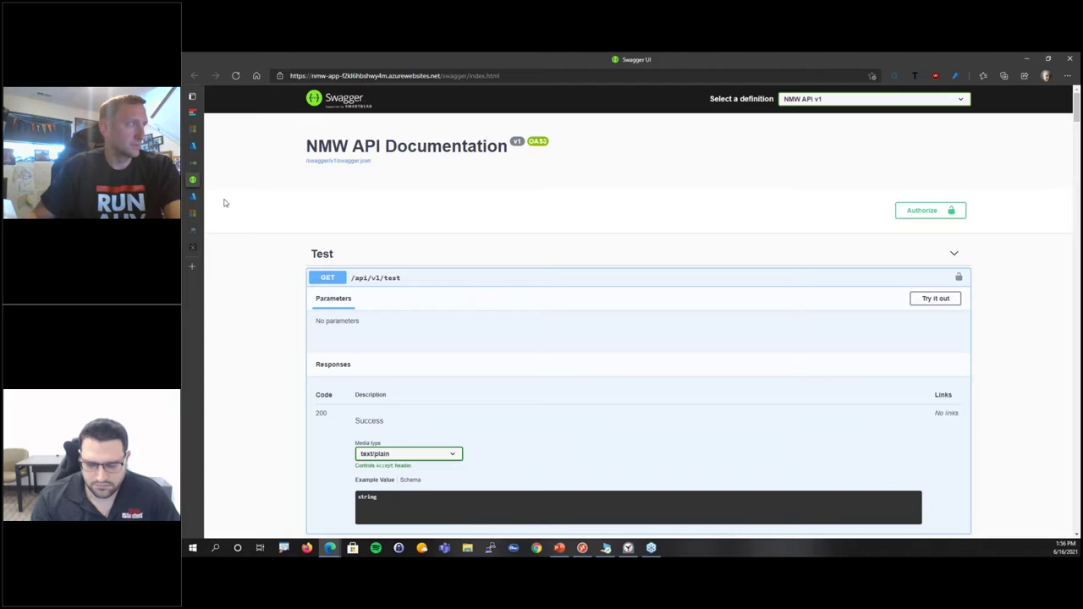